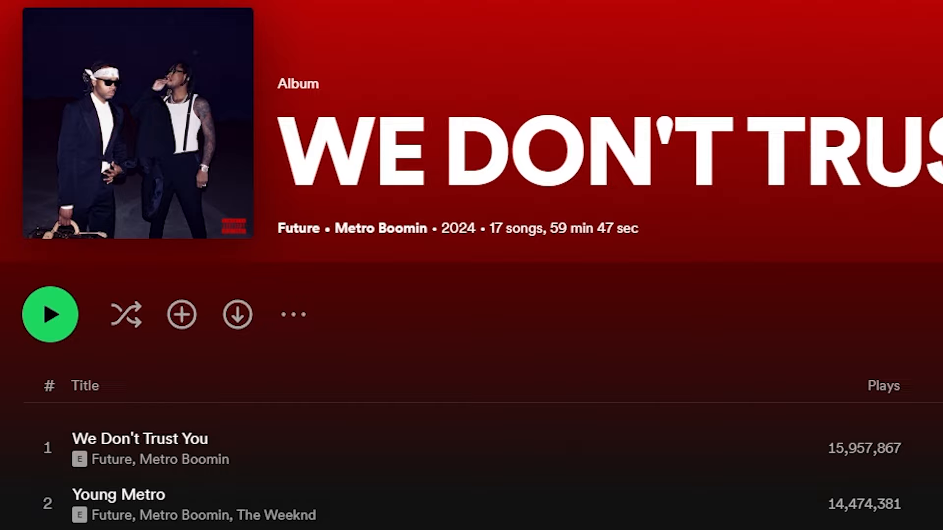
# Look through the track list of the album We Don't Trust You.
pyautogui.scroll(-6, 471, 266)
pyautogui.scroll(-8, 471, 275)
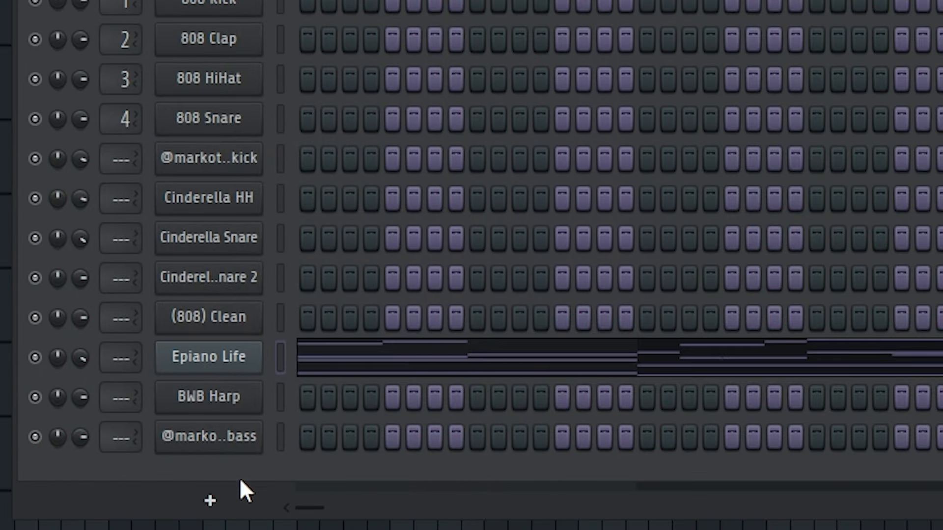
# Open the Epiano Life channel's FLEX instrument and browse the Olbaid Compendium presets for Epiano Life.
pyautogui.click(215, 497)
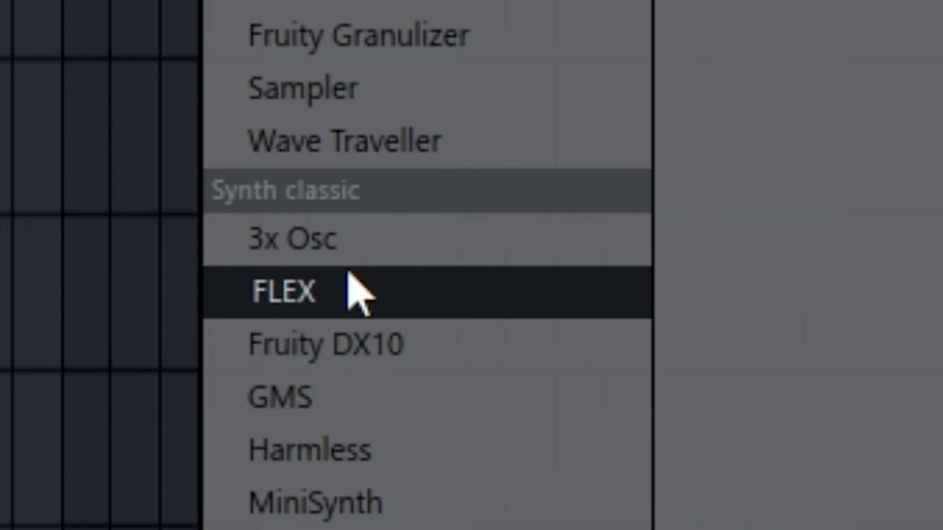
pyautogui.click(247, 356)
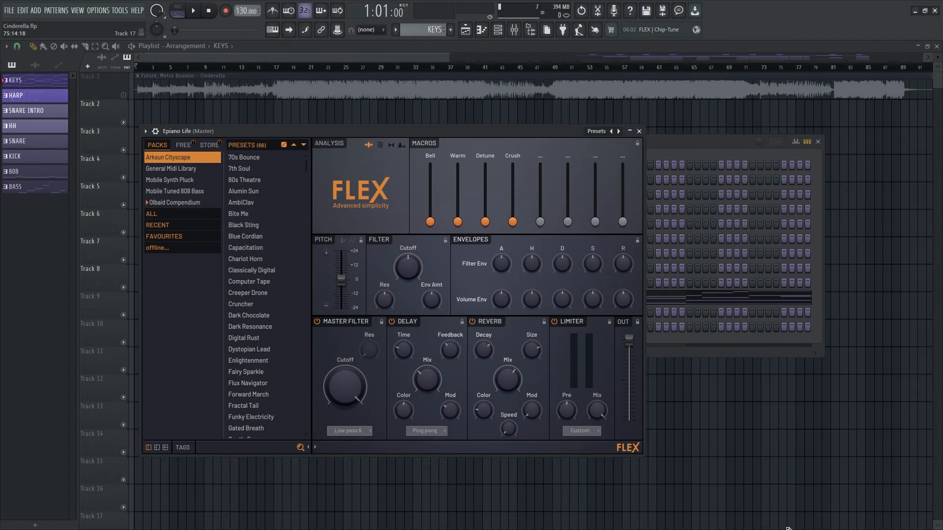
pyautogui.click(170, 204)
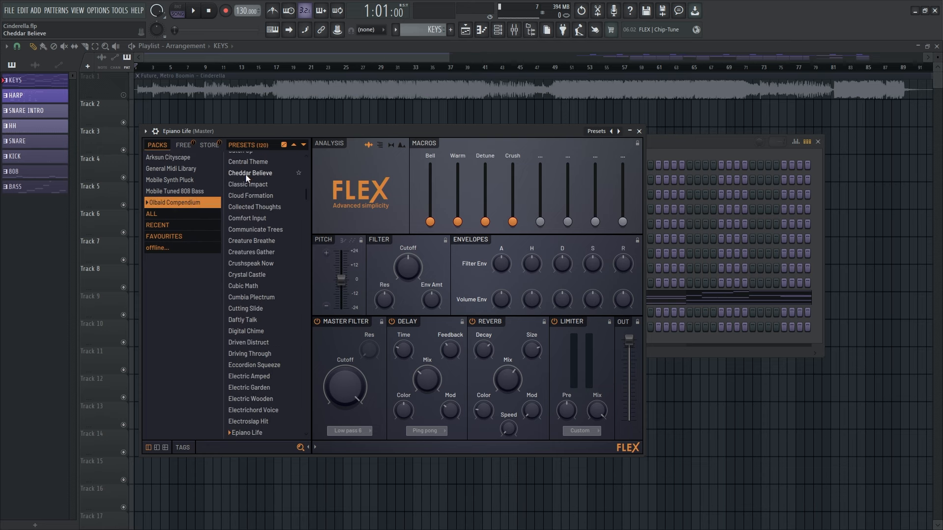
pyautogui.scroll(-5, 247, 176)
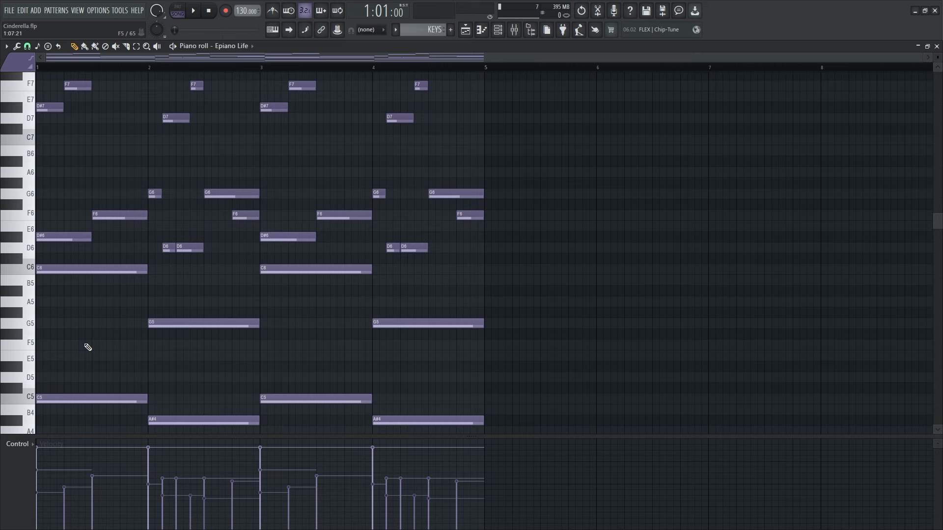
# Examine the four-bar Epiano Life chord and melody notes in the piano roll, auditioning the C5 root key.
pyautogui.scroll(5, 83, 347)
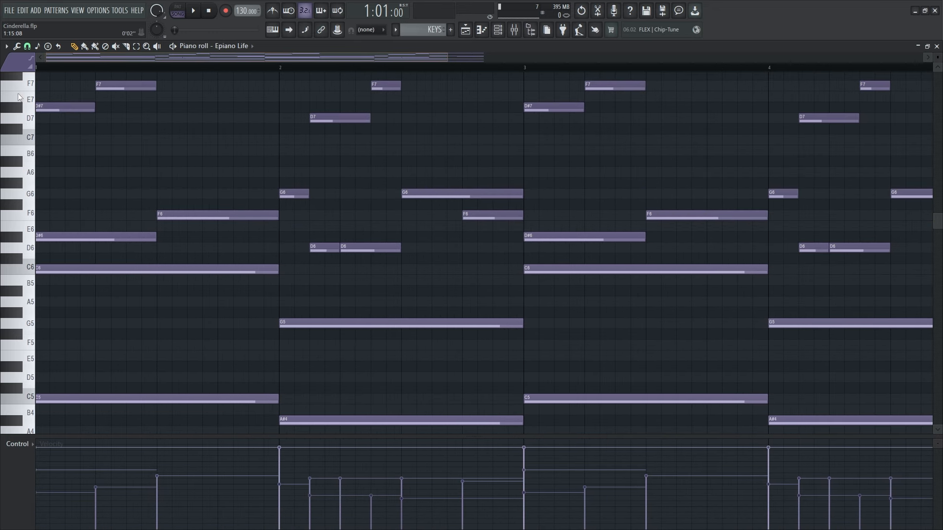
pyautogui.scroll(-3, 130, 332)
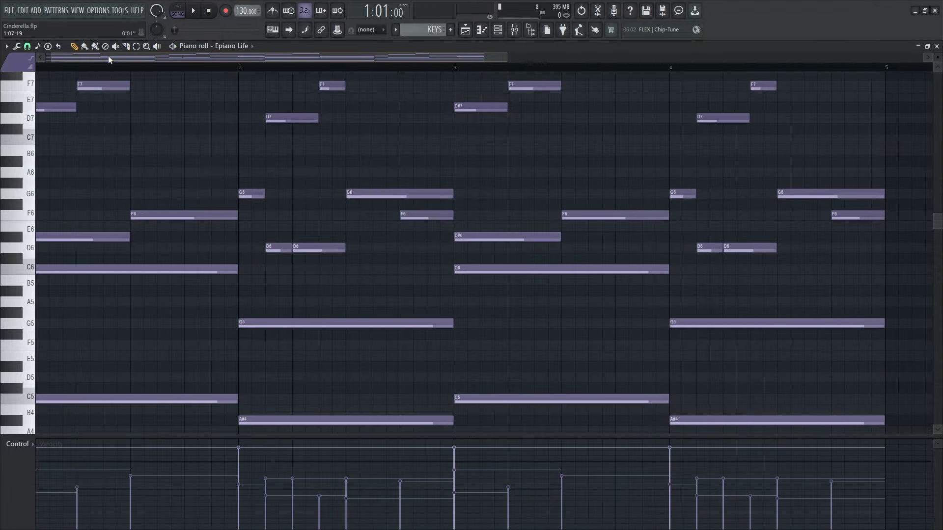
pyautogui.click(29, 399)
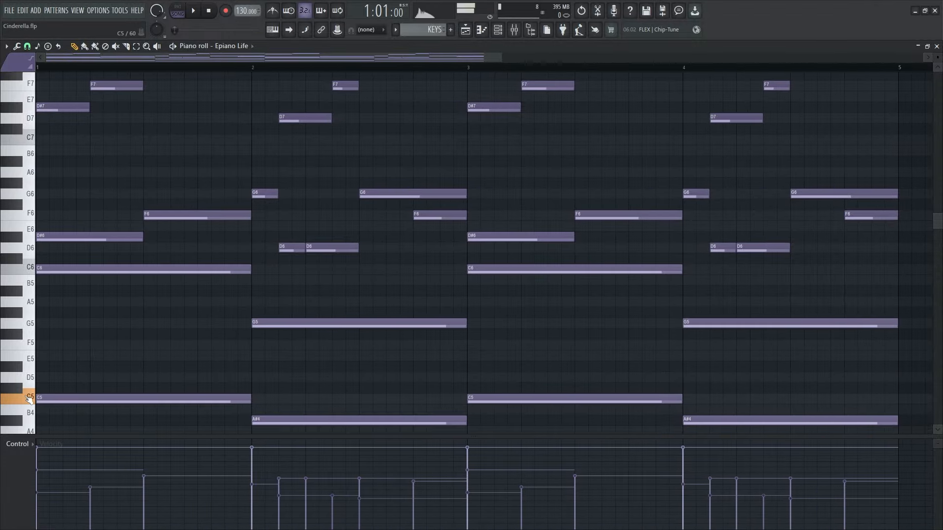
pyautogui.click(25, 401)
pyautogui.click(25, 402)
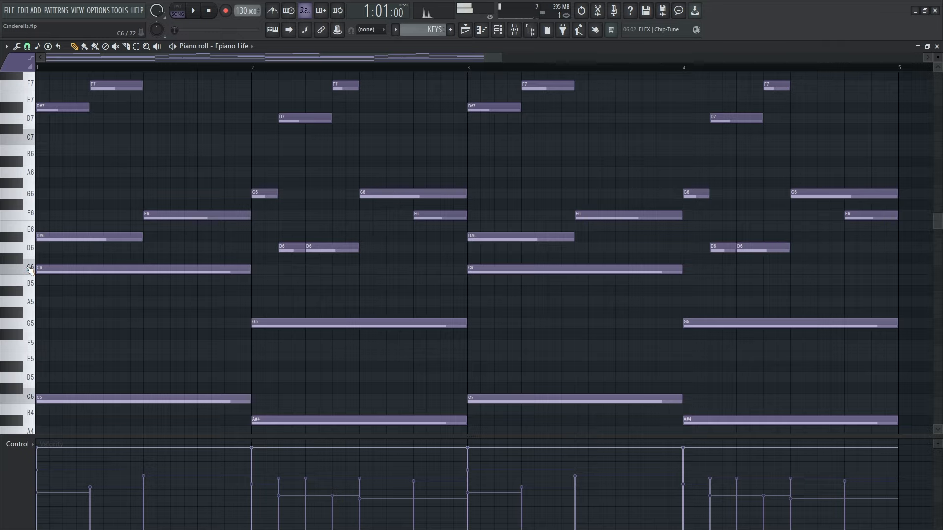
pyautogui.scroll(3, 45, 221)
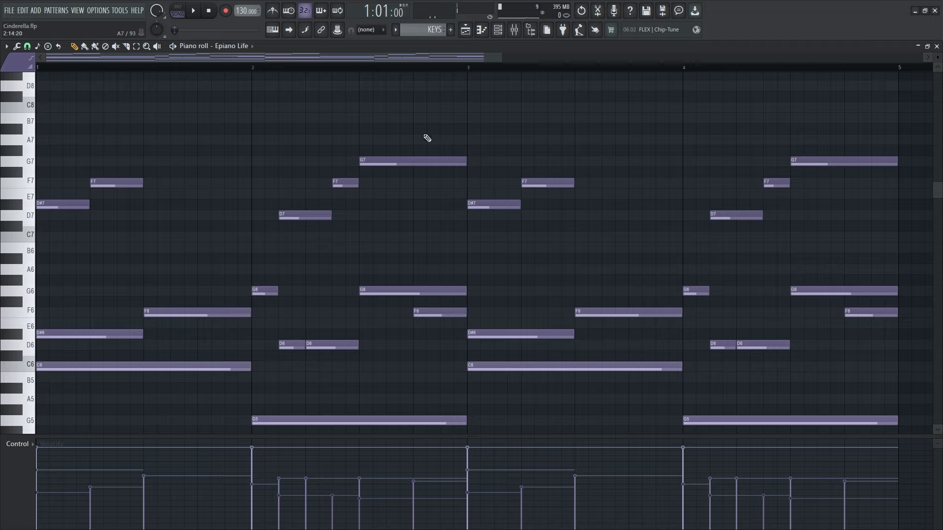
pyautogui.scroll(-3, 198, 221)
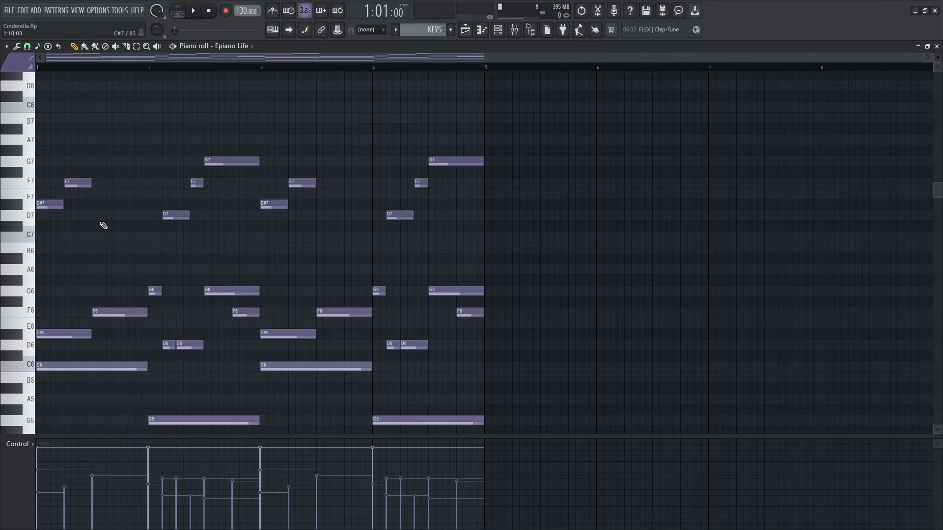
pyautogui.scroll(3, 143, 67)
pyautogui.moveTo(79, 58); pyautogui.dragTo(54, 58)
pyautogui.scroll(-1, 101, 204)
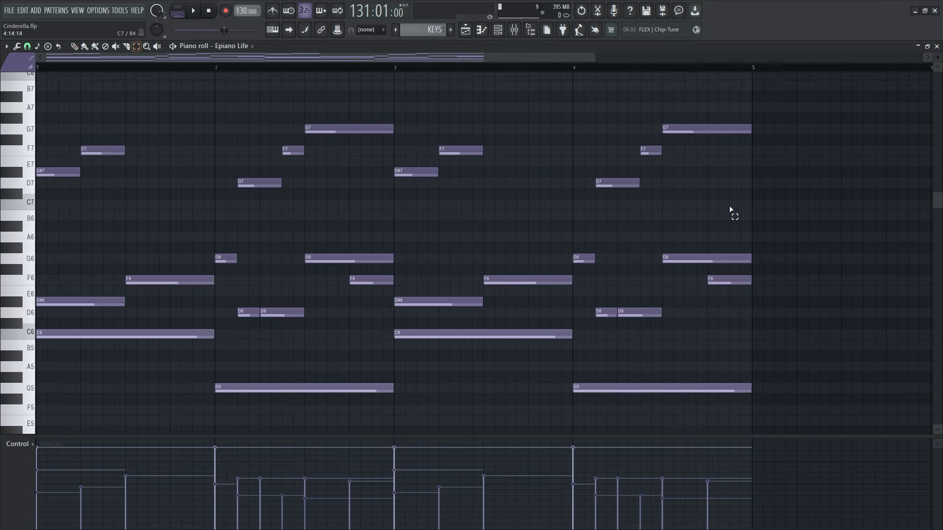
# Select the Epiano Life notes layer by layer: the high octave, the middle notes, and the low C5 and A#4 notes.
pyautogui.keyDown('ctrl'); pyautogui.moveTo(788, 210); pyautogui.dragTo(42, 84); pyautogui.keyUp('ctrl')
pyautogui.scroll(-3, 196, 183)
pyautogui.moveTo(42, 124); pyautogui.dragTo(787, 278)
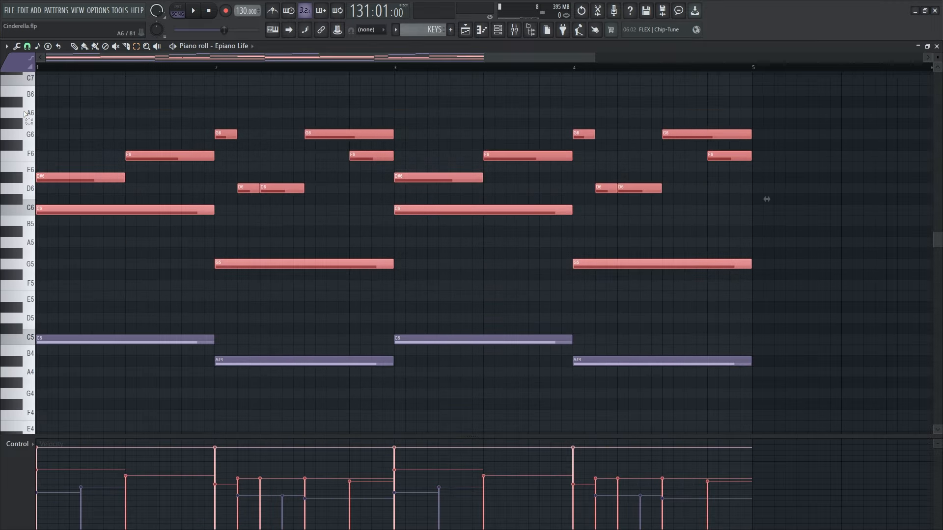
pyautogui.moveTo(67, 123); pyautogui.dragTo(37, 74)
pyautogui.scroll(-4, 124, 135)
pyautogui.moveTo(777, 413); pyautogui.dragTo(28, 190)
pyautogui.scroll(-1, 126, 241)
# Route the Epiano Life channel to mixer track 5 and inspect its Fruity parametric EQ 2 and RC-20 Retro Color effects.
pyautogui.press('F5')
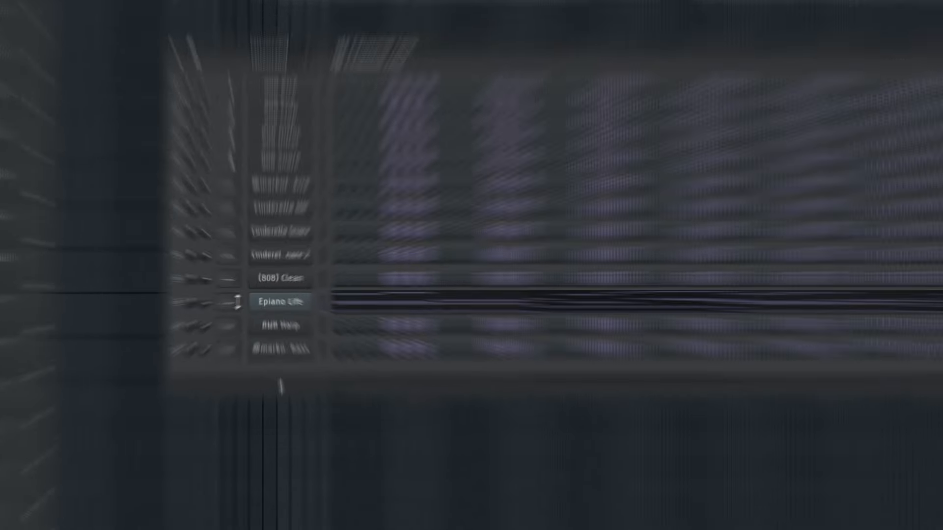
pyautogui.scroll(3, 246, 300)
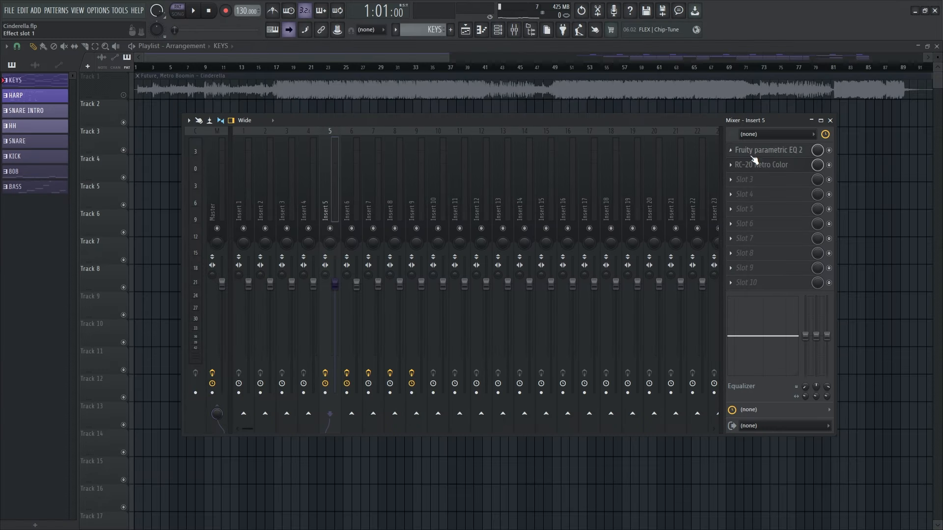
pyautogui.click(761, 154)
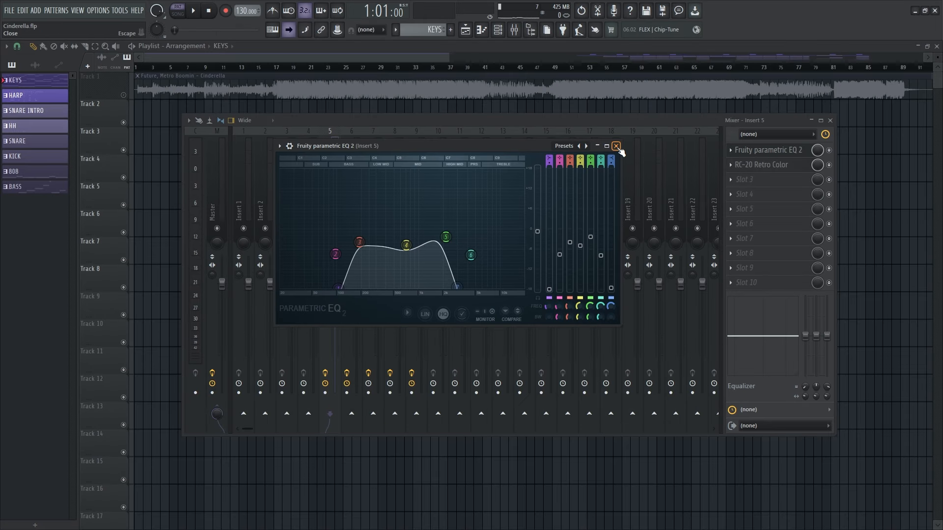
pyautogui.click(616, 146)
pyautogui.click(766, 164)
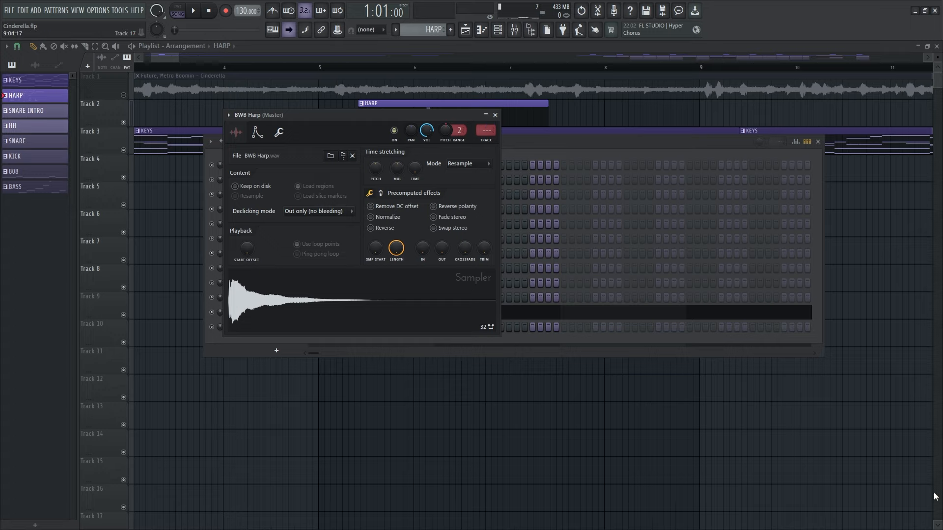
# Open the BWB Harp notes in the piano roll and select the upper group, then the lower group.
pyautogui.click(318, 307)
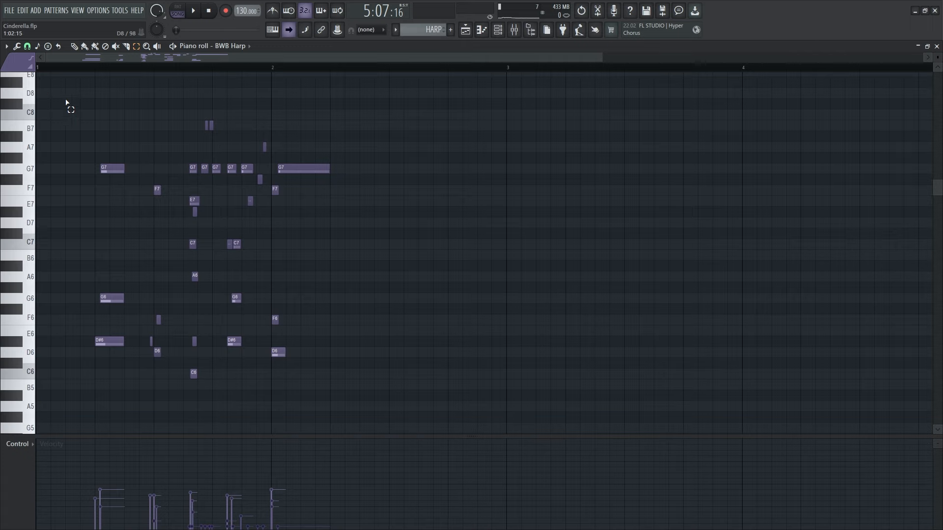
pyautogui.moveTo(69, 99); pyautogui.dragTo(428, 261)
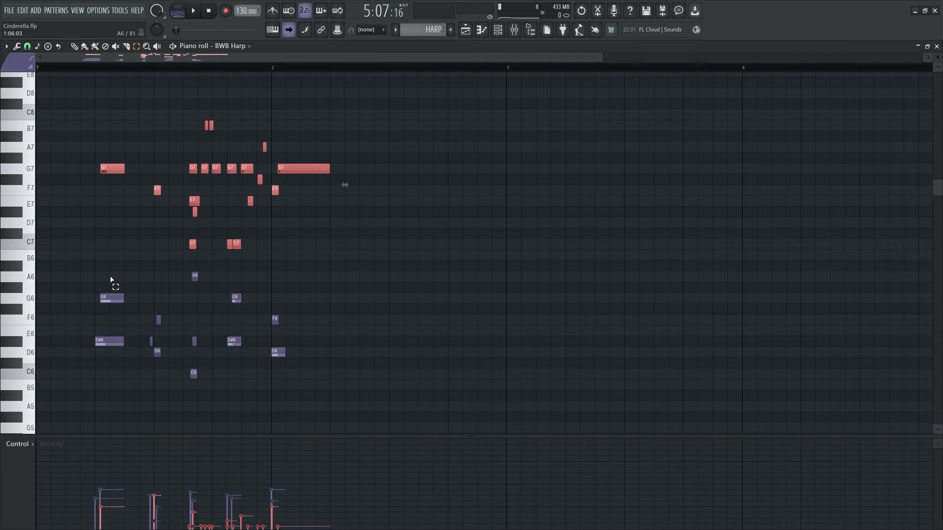
pyautogui.moveTo(65, 269); pyautogui.dragTo(343, 400)
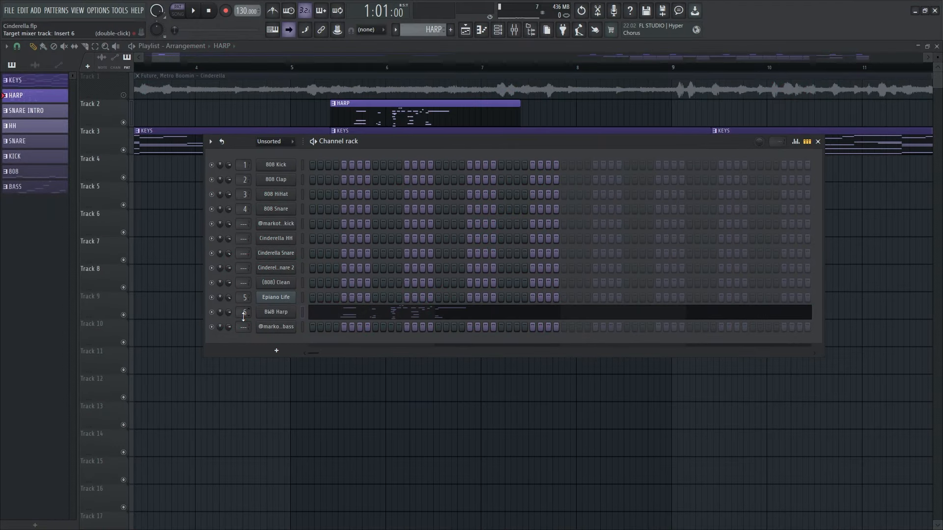
# Inspect the harp's effect chain on mixer insert 6, opening ValhallaRoom.
pyautogui.click(514, 29)
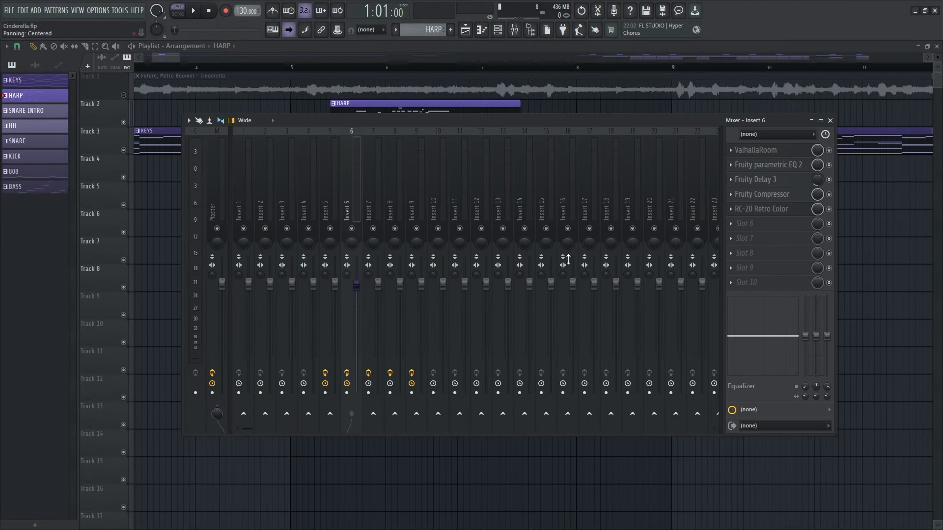
pyautogui.click(770, 152)
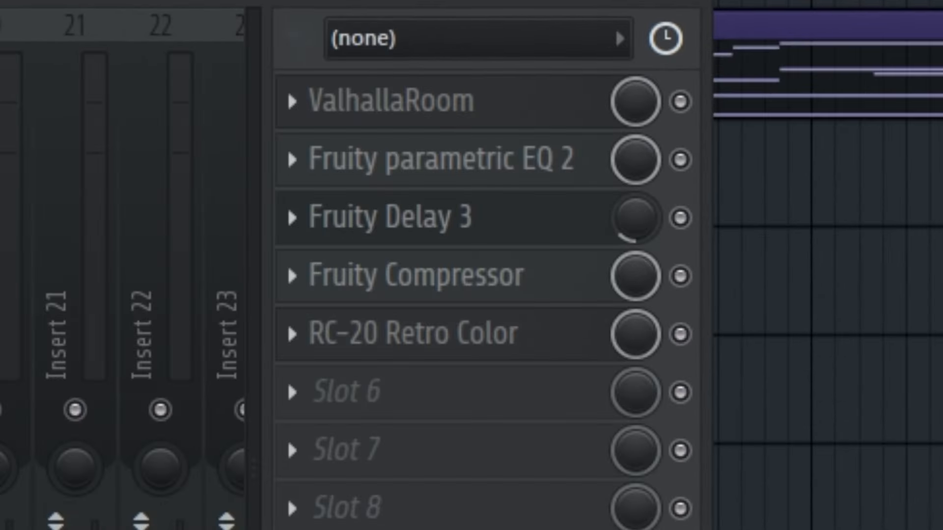
pyautogui.click(286, 264)
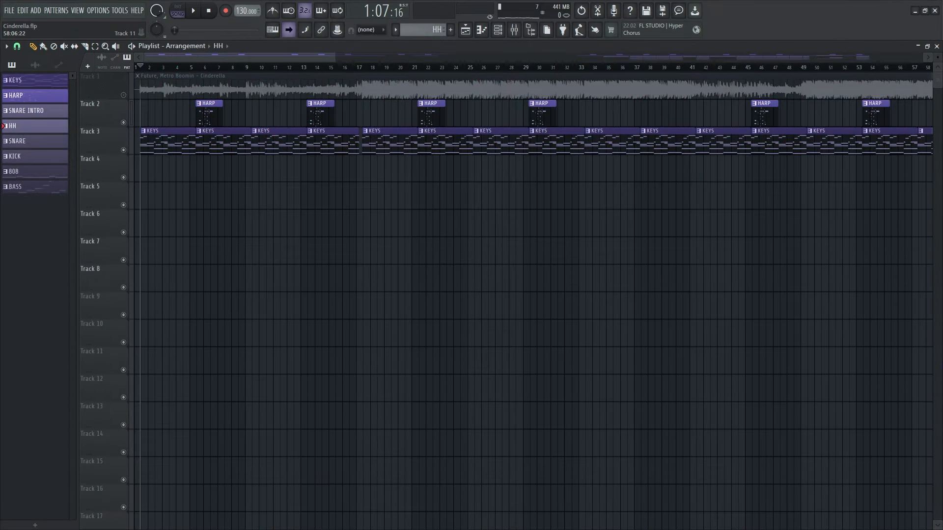
# Inspect the Cinderella HH sample's channel settings in the channel rack and close them.
pyautogui.scroll(-1, 609, 397)
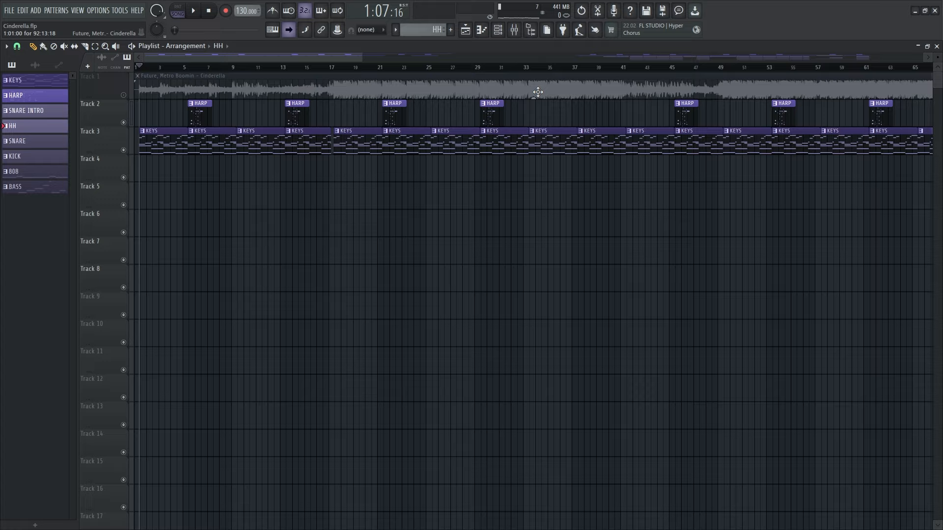
pyautogui.click(498, 30)
pyautogui.click(276, 238)
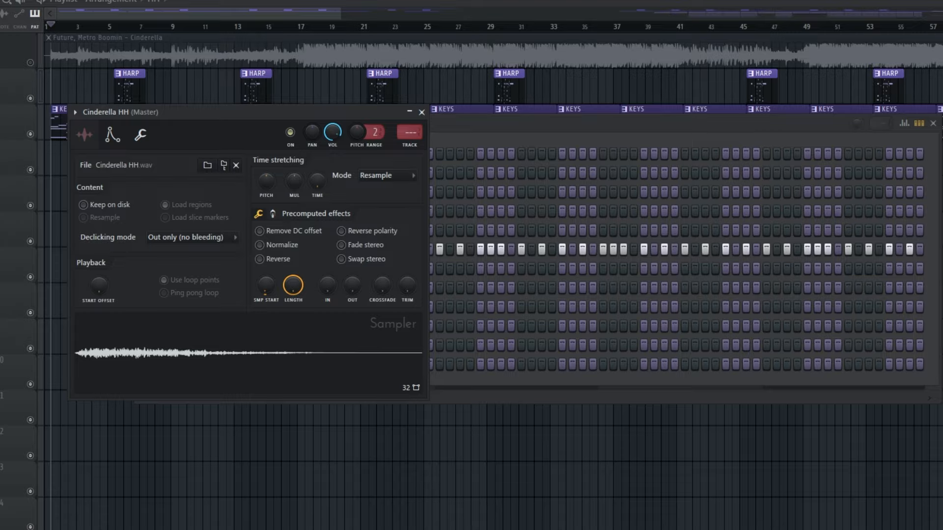
pyautogui.click(421, 112)
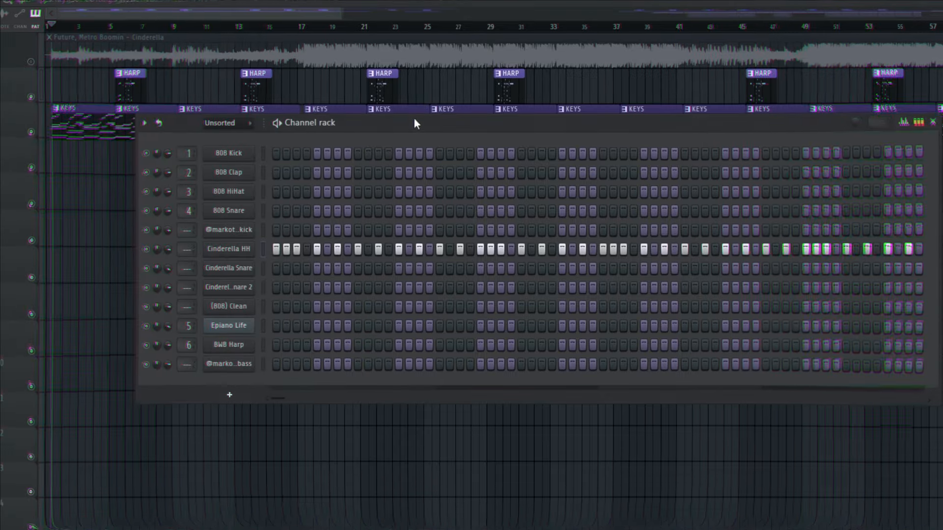